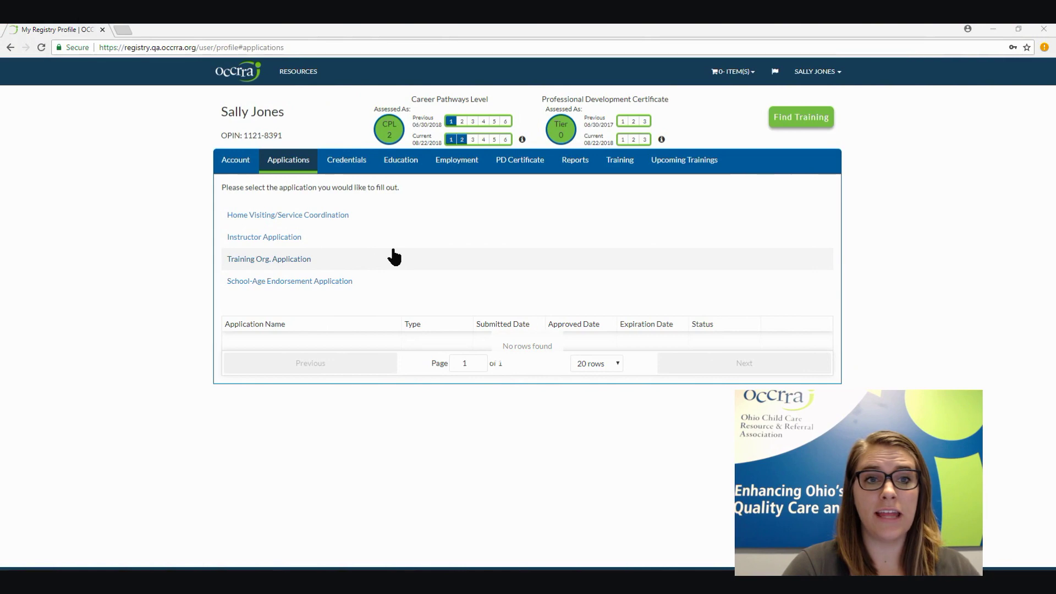
Open the School-Age Professional Endorsement's Endorsement Overview document from the Credentials and Endorsements resources
click(269, 72)
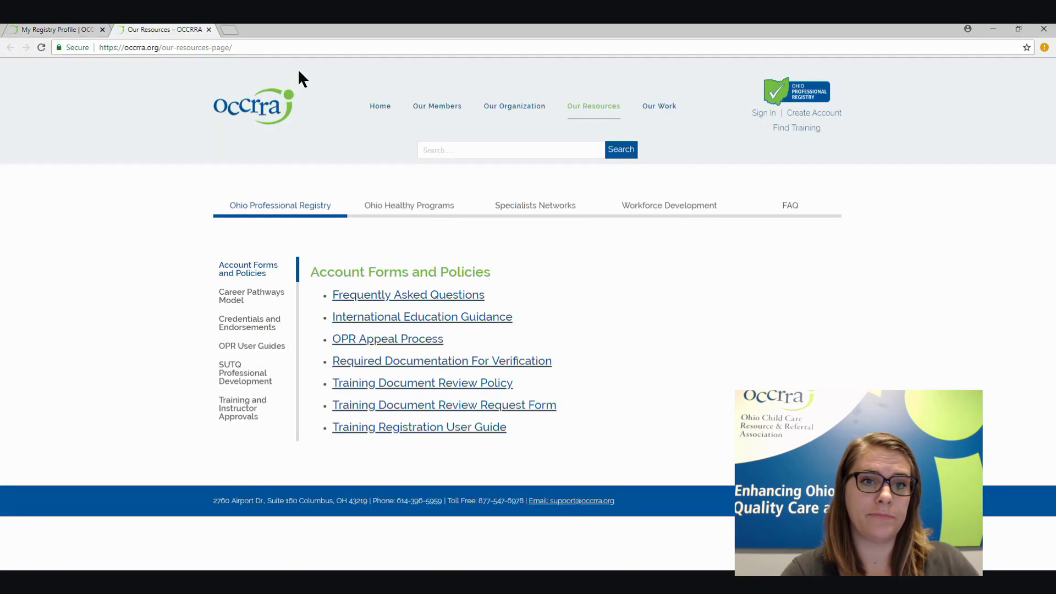
click(269, 327)
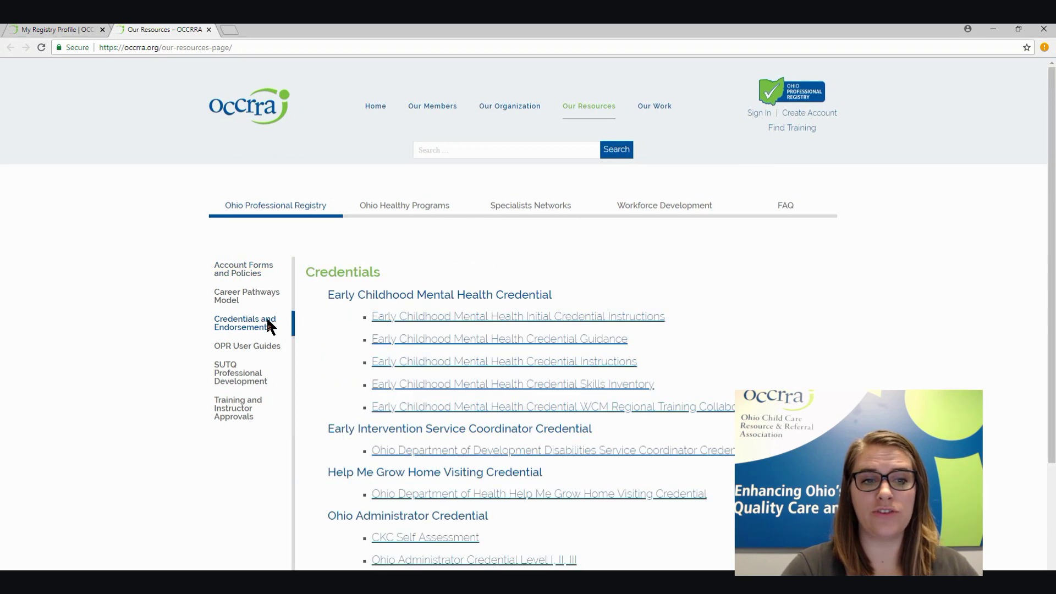
scroll(666, 276, down, 3)
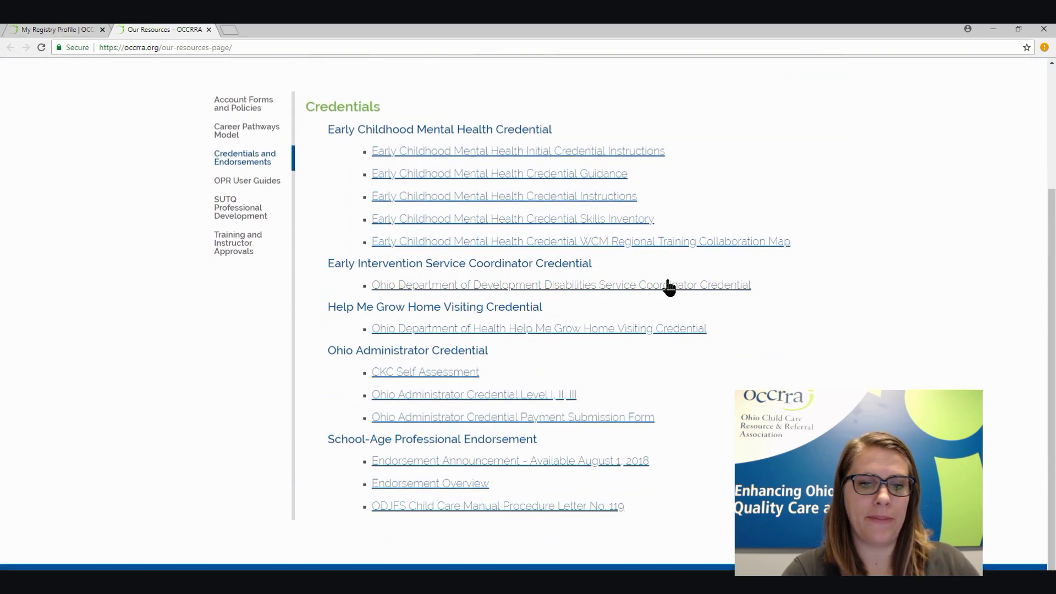
click(472, 486)
Review the endorsement overview's benefits, eligibility, application steps, and the coursework and experience requirements for School-Age Endorsements 1 to 3
scroll(295, 255, up, 3)
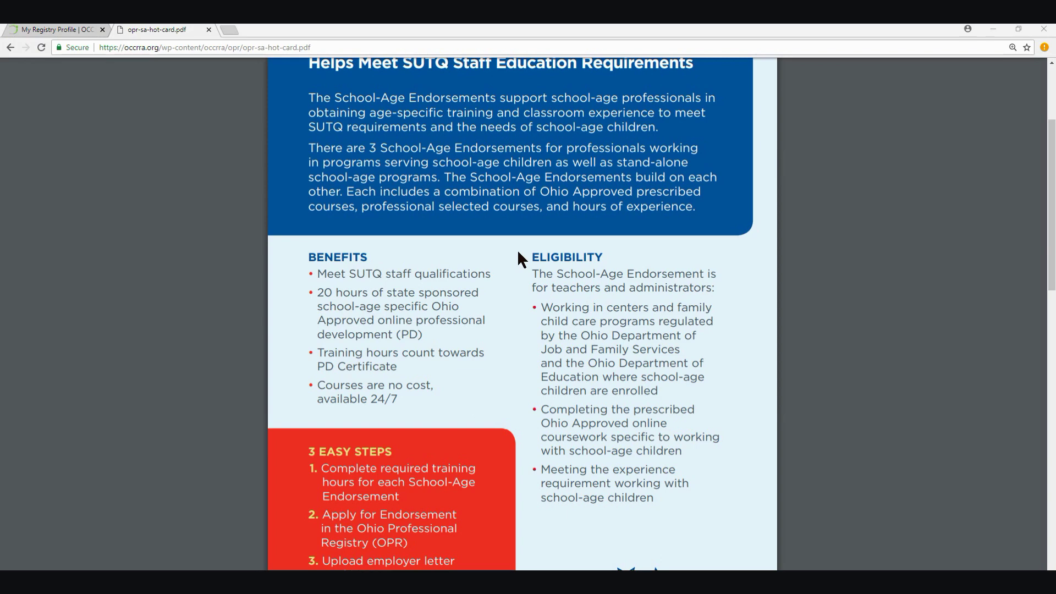
scroll(521, 144, down, 3)
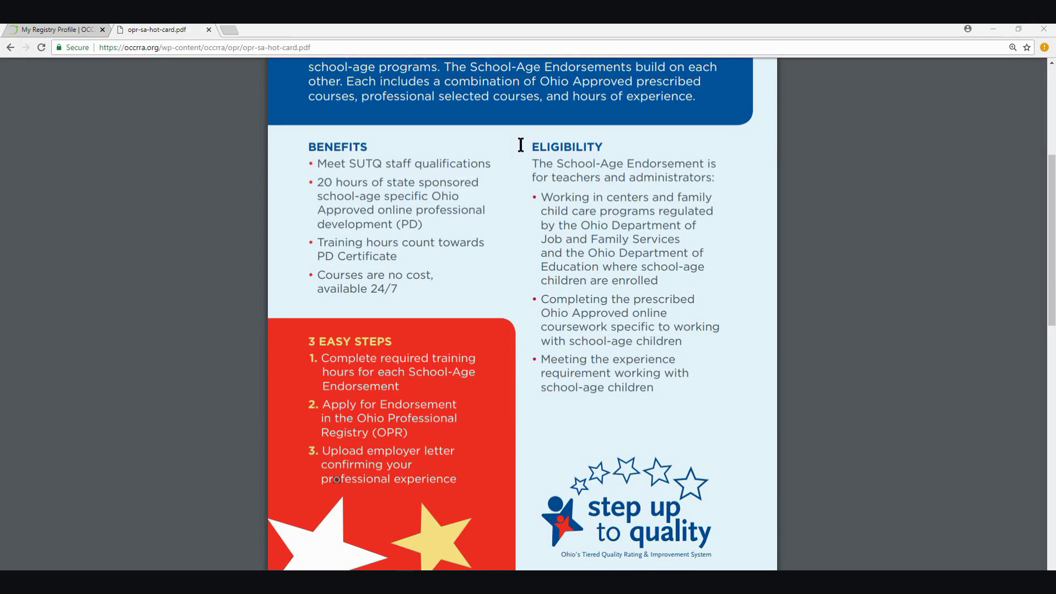
scroll(520, 145, down, 1)
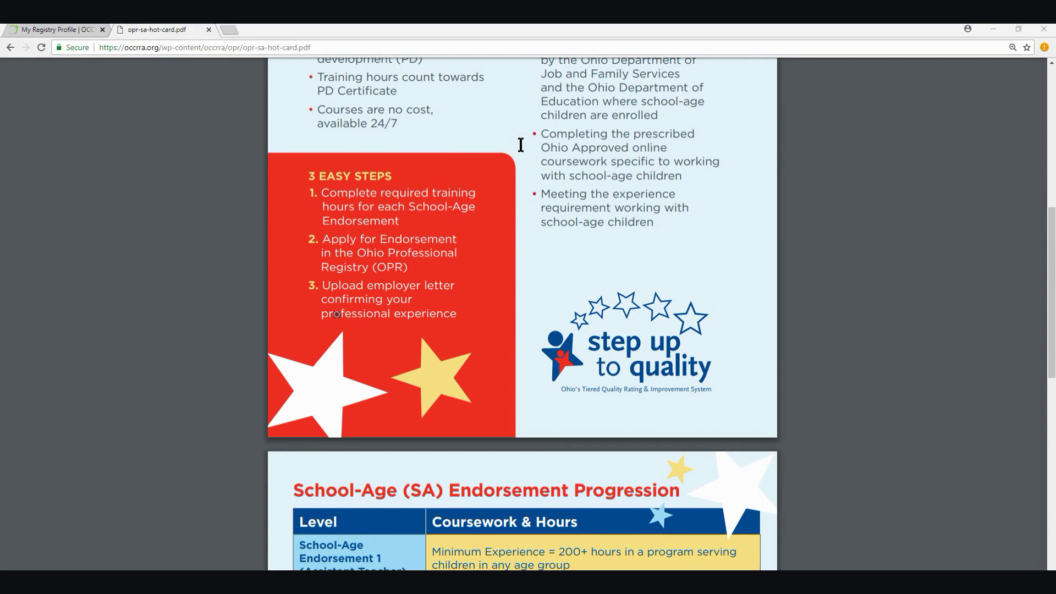
scroll(520, 144, down, 4)
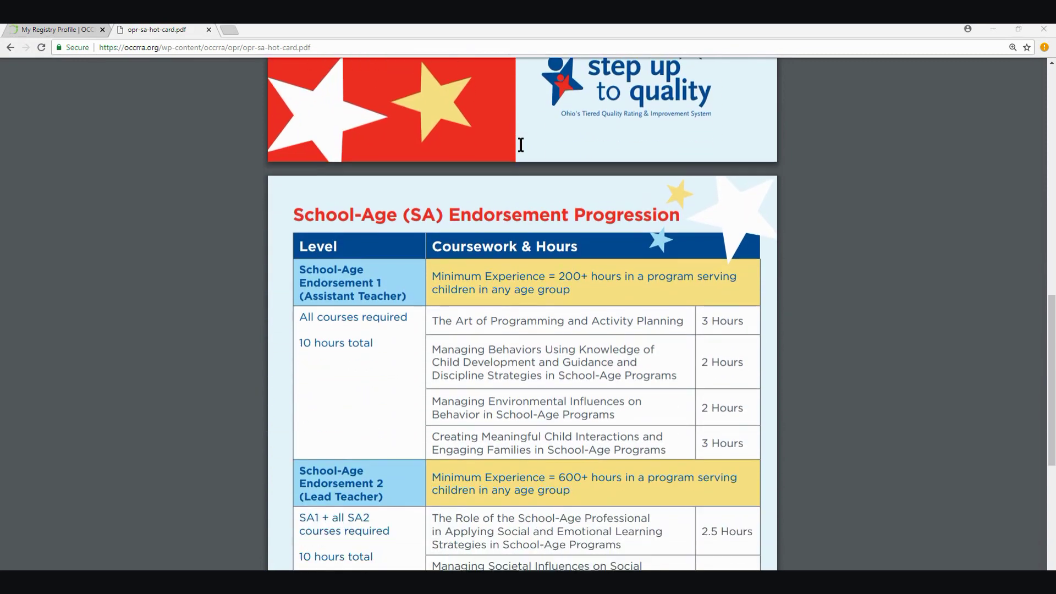
scroll(521, 145, down, 2)
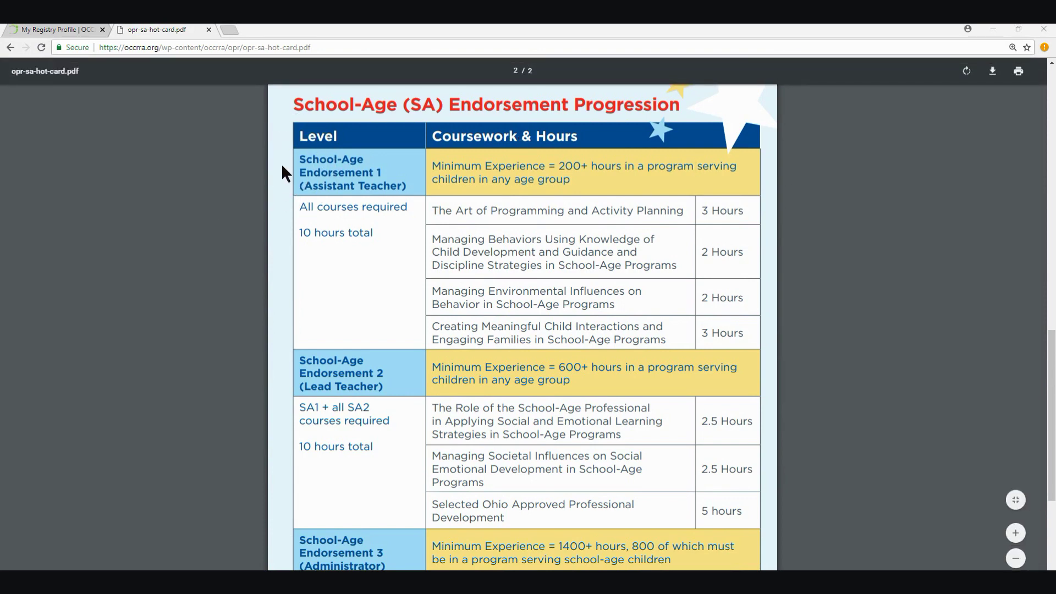
click(283, 374)
scroll(284, 376, down, 1)
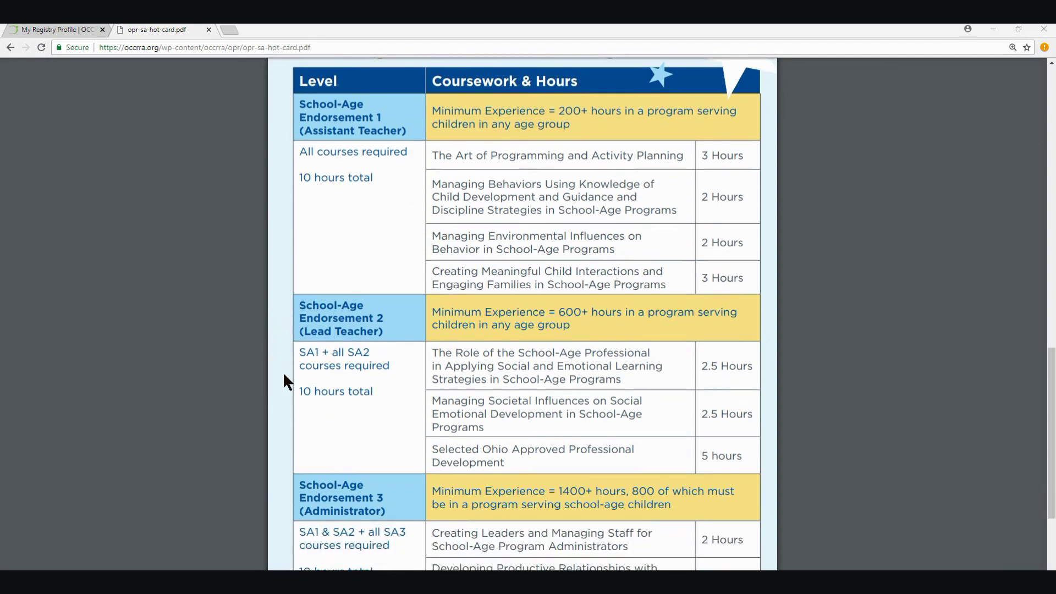
click(283, 487)
scroll(367, 428, down, 3)
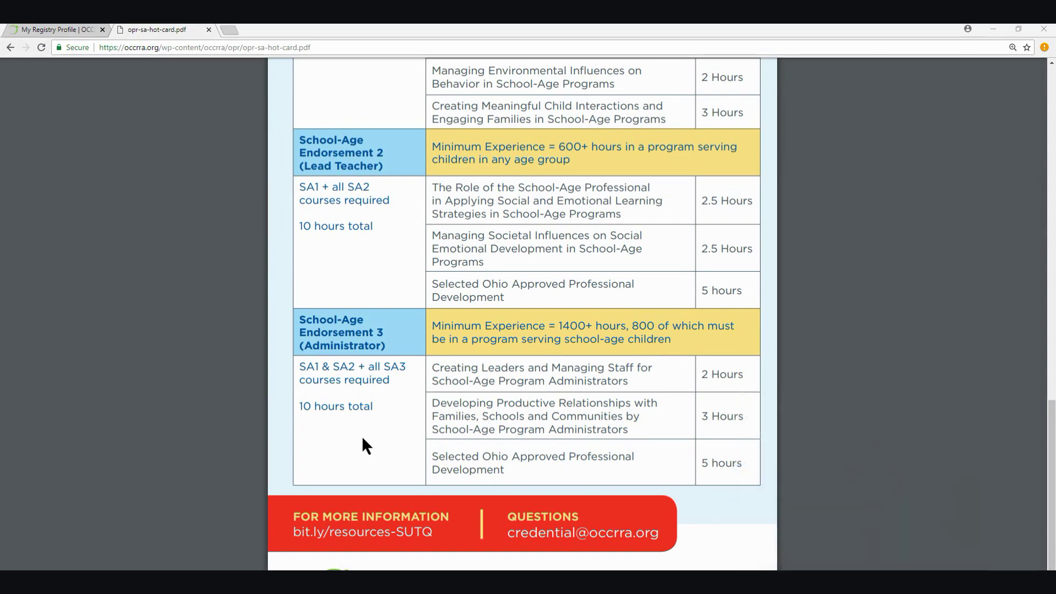
scroll(391, 425, up, 1)
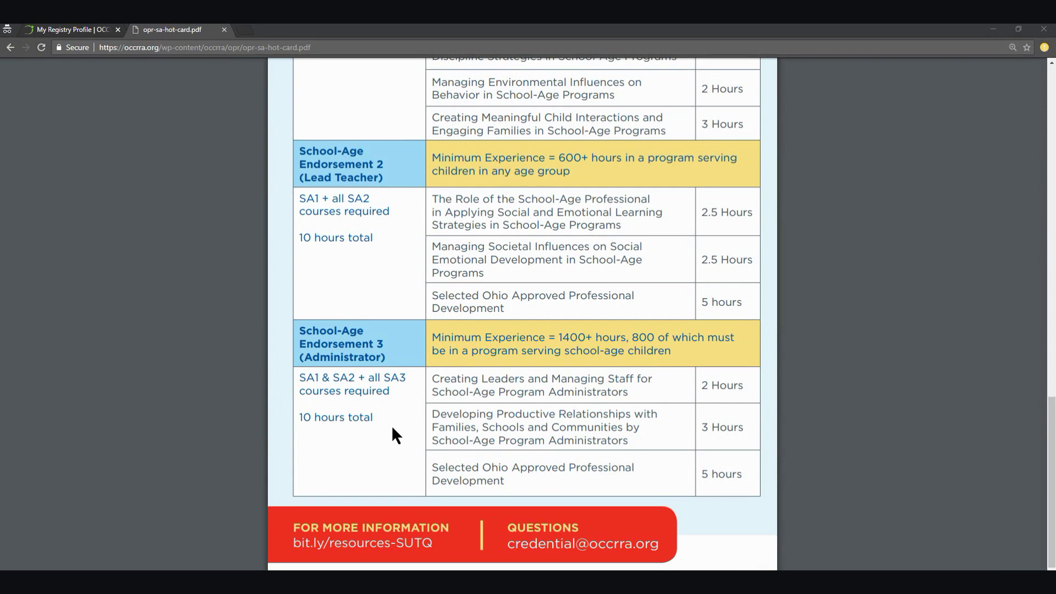
Return to the registry profile's applications list and check the information note beside the School-Age Endorsement Application
click(69, 30)
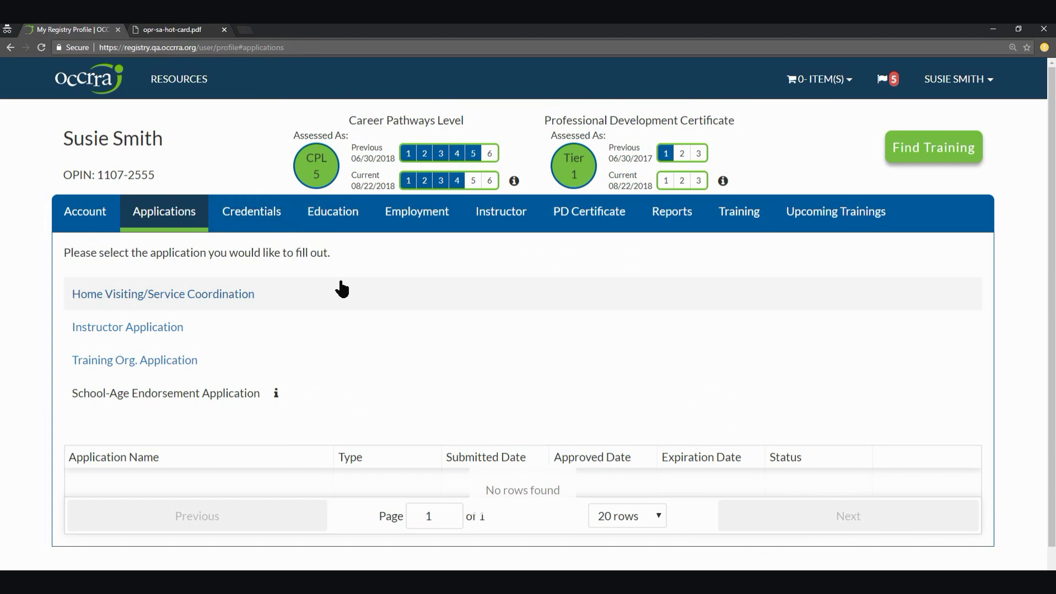
click(170, 216)
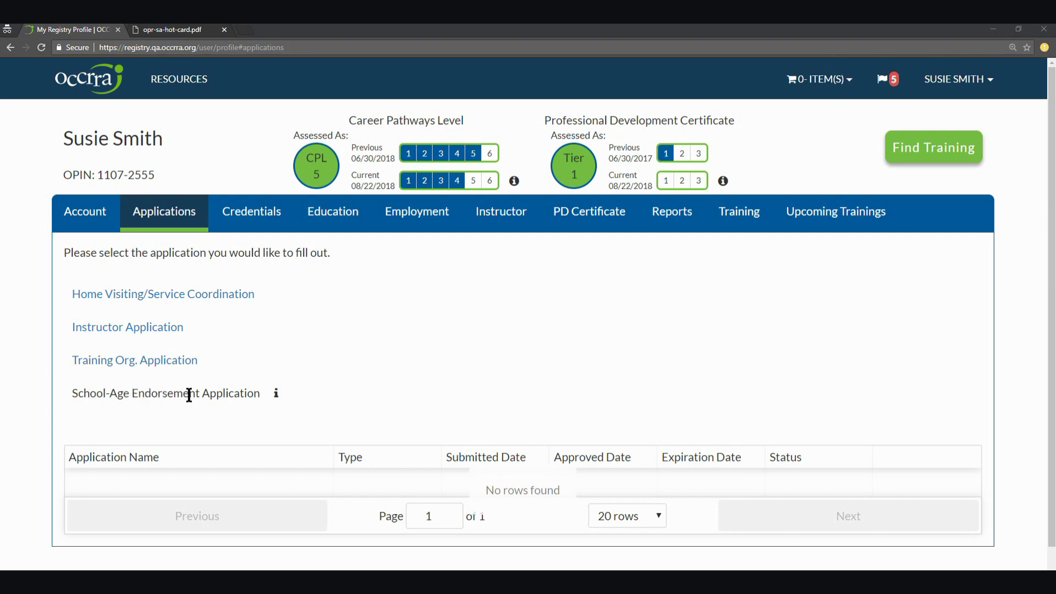
mouse_move(276, 394)
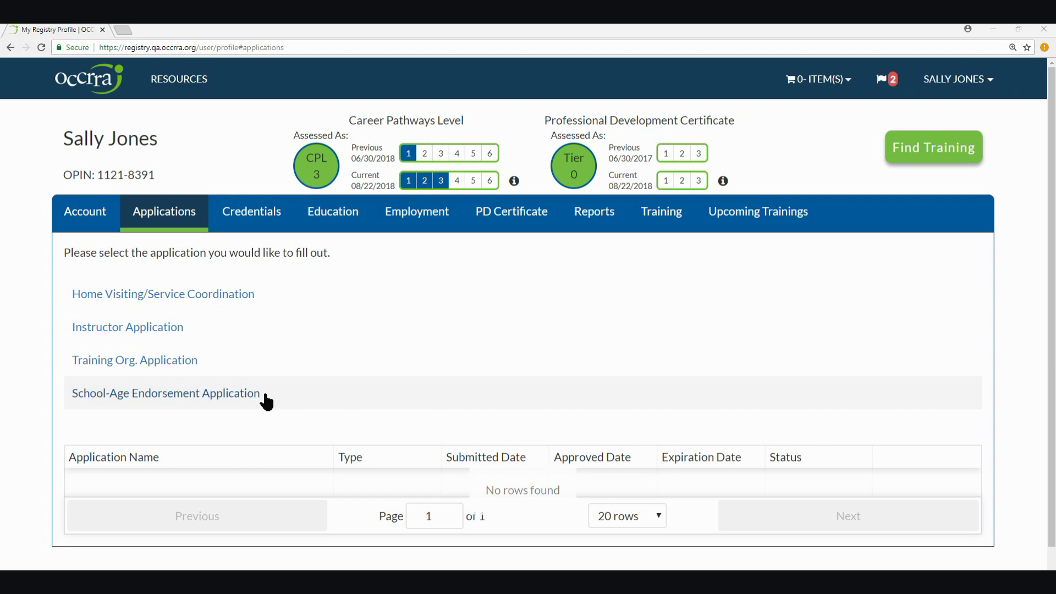
Open the School-Age Endorsement Application and review its Personal Information and Education sections
click(173, 400)
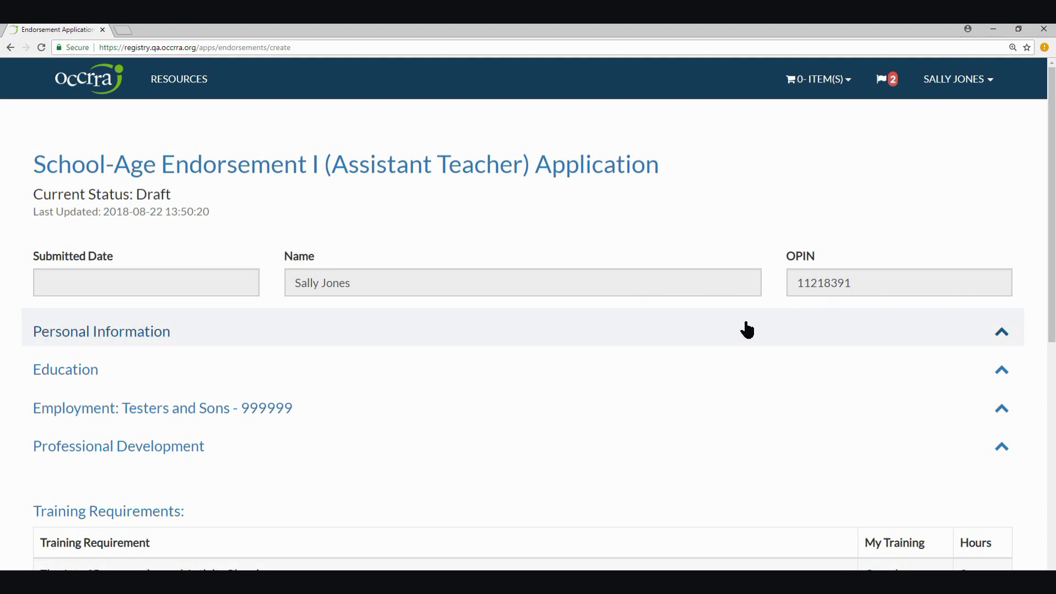
click(117, 337)
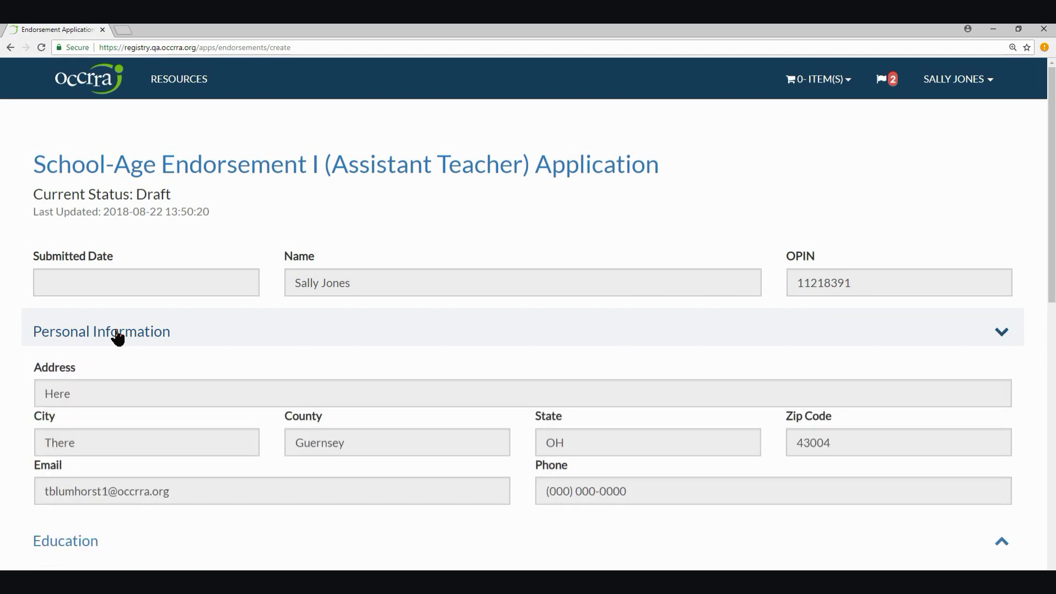
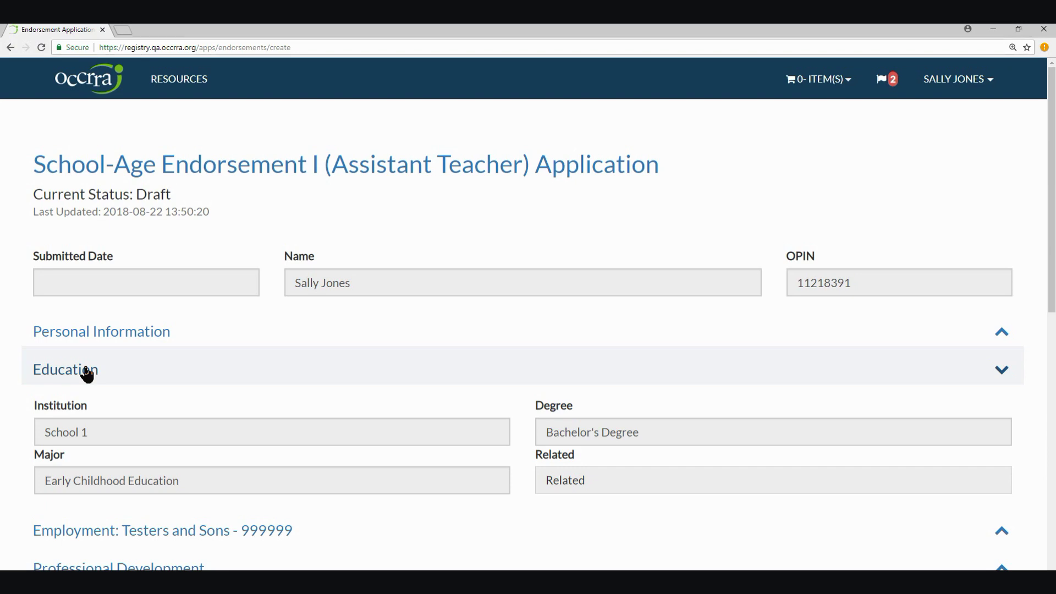
scroll(87, 374, down, 2)
click(59, 264)
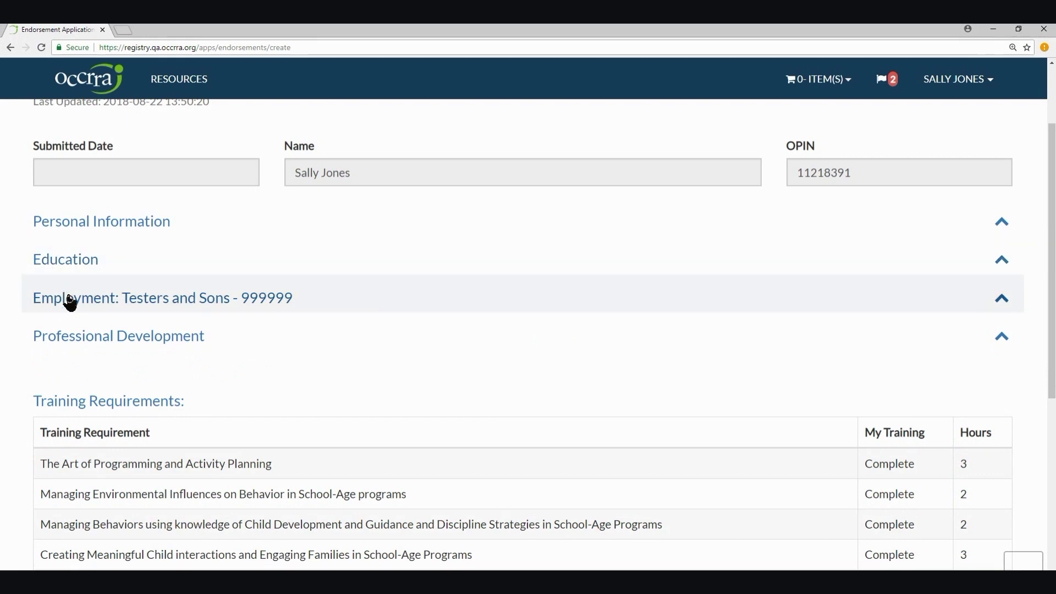
Choose Testers and Sons as the registered employment for the application, and collapse the Employment section
click(71, 305)
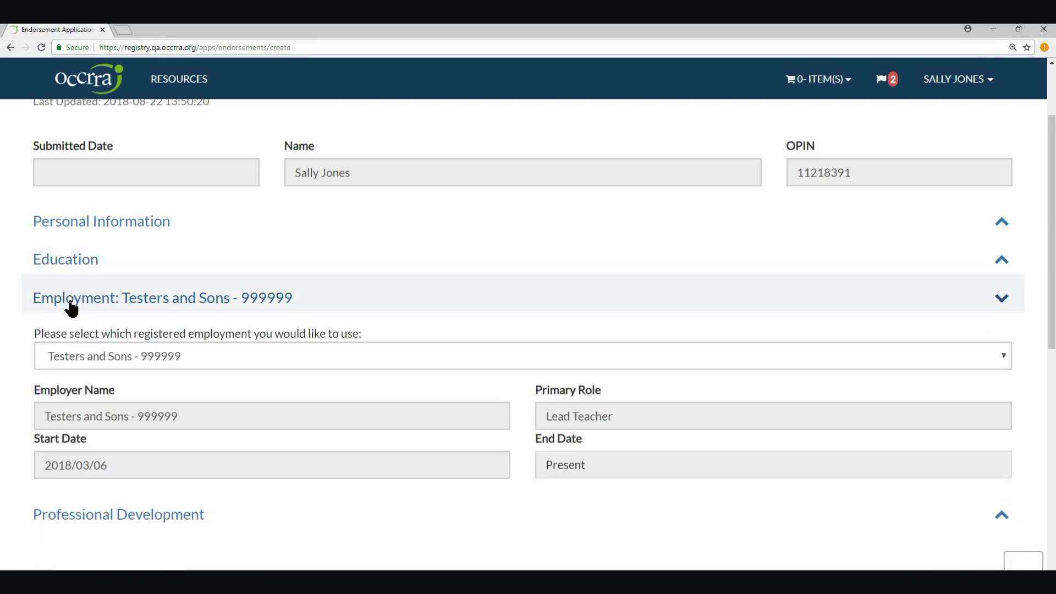
click(221, 355)
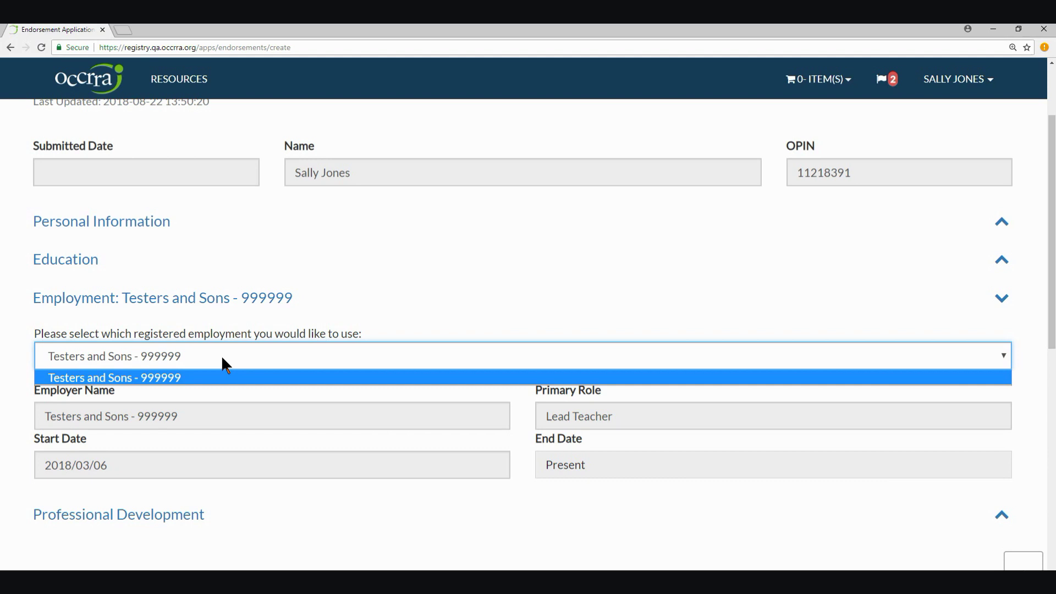
click(166, 379)
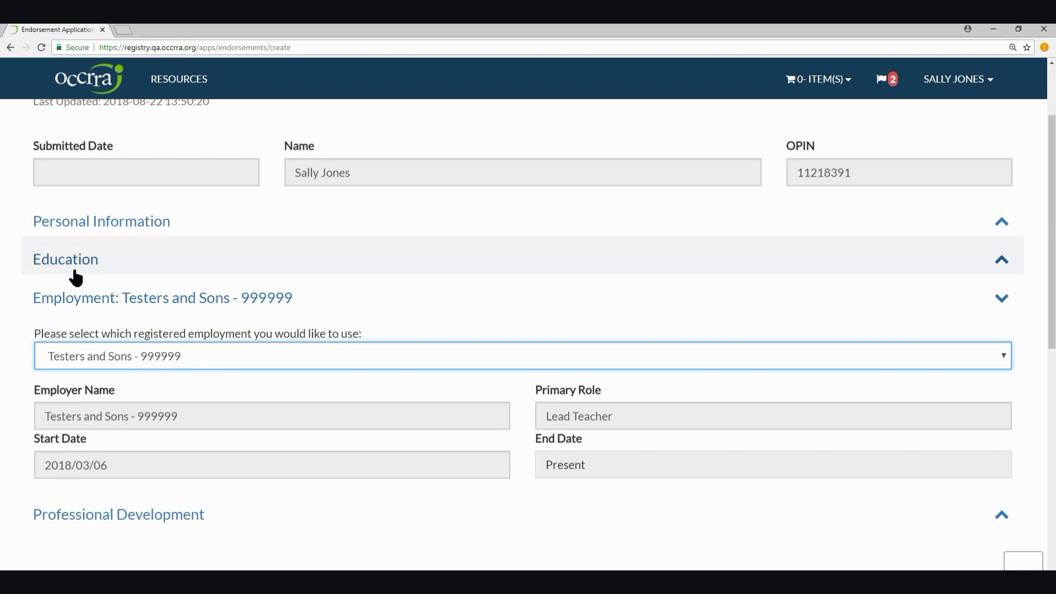
click(74, 302)
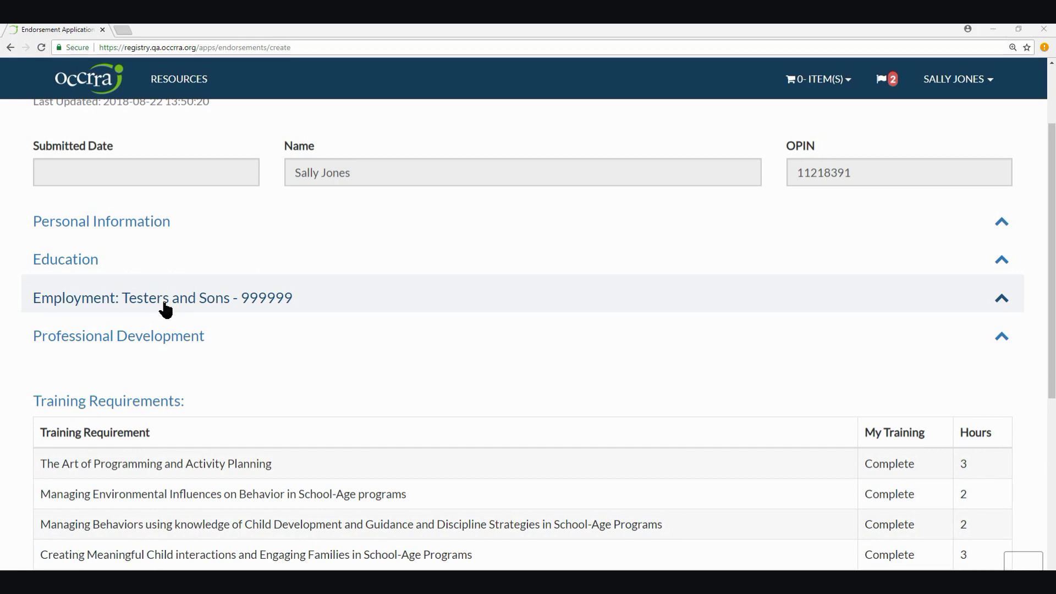
Review the application's Professional Development section and its Training Requirements table
click(172, 349)
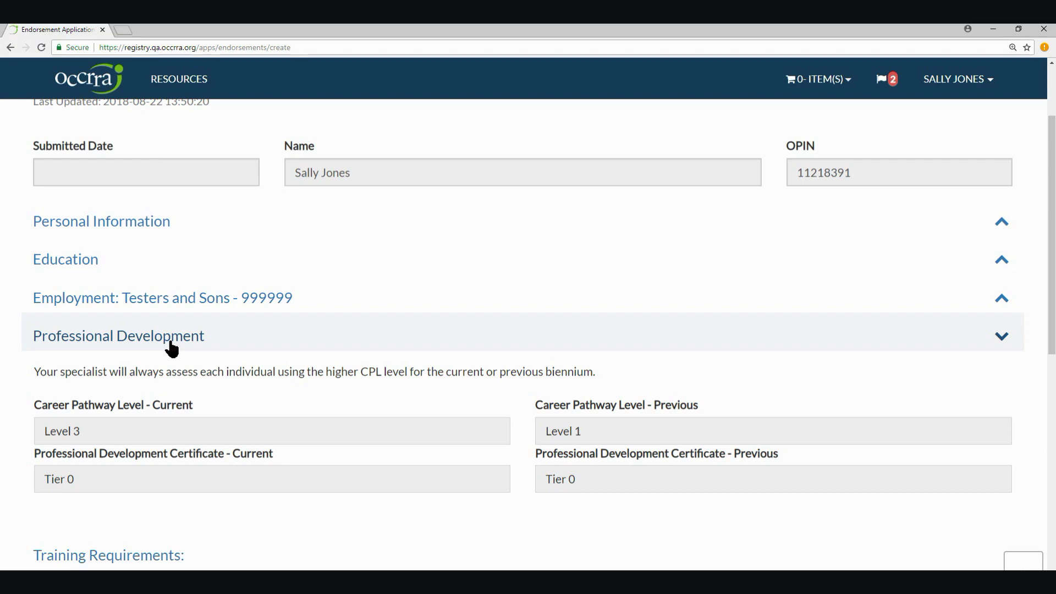
click(172, 348)
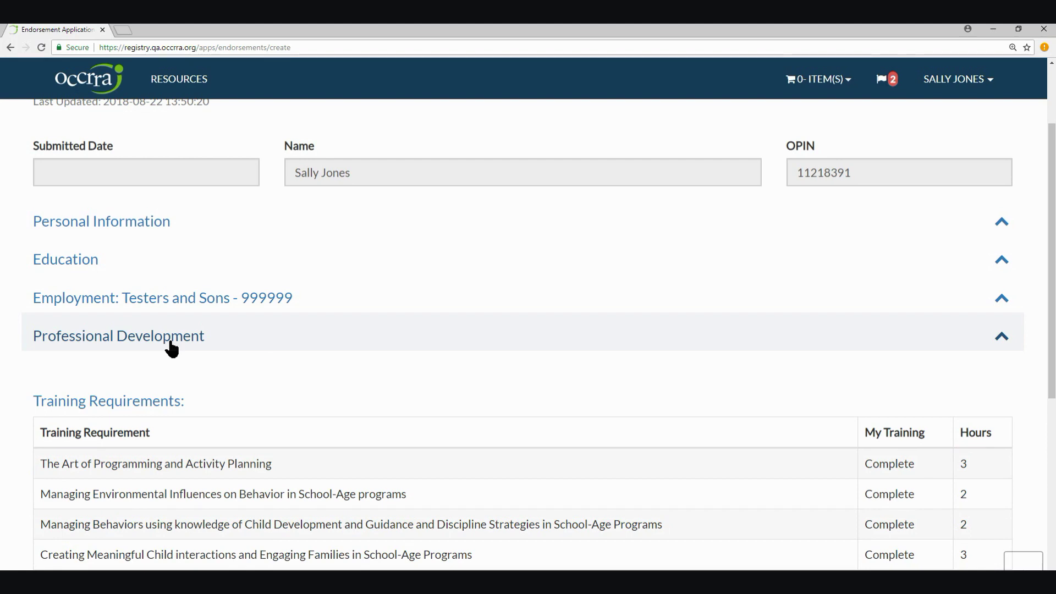
scroll(171, 350, down, 2)
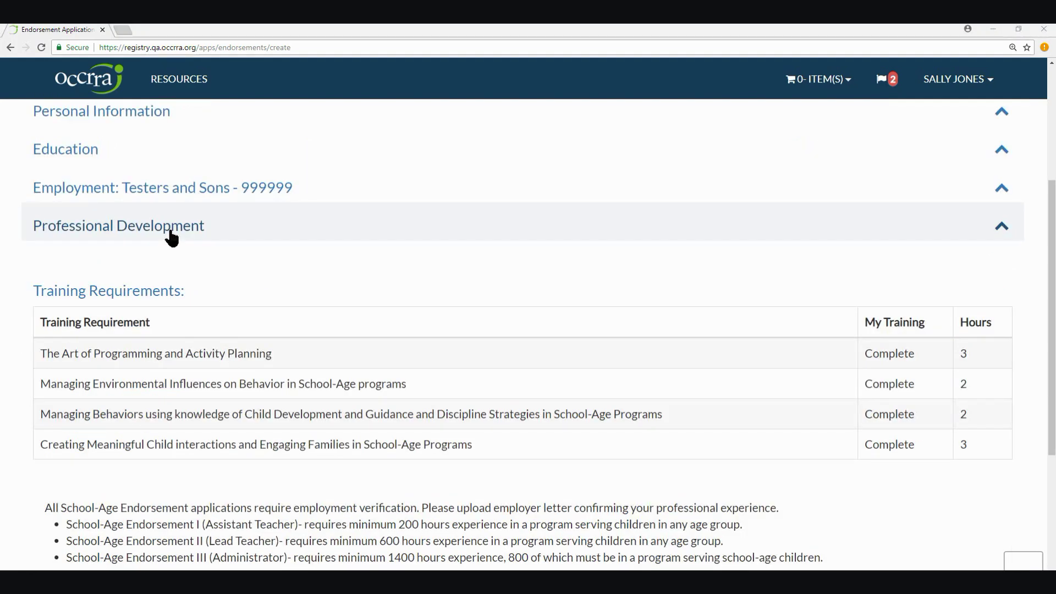
scroll(171, 238, down, 2)
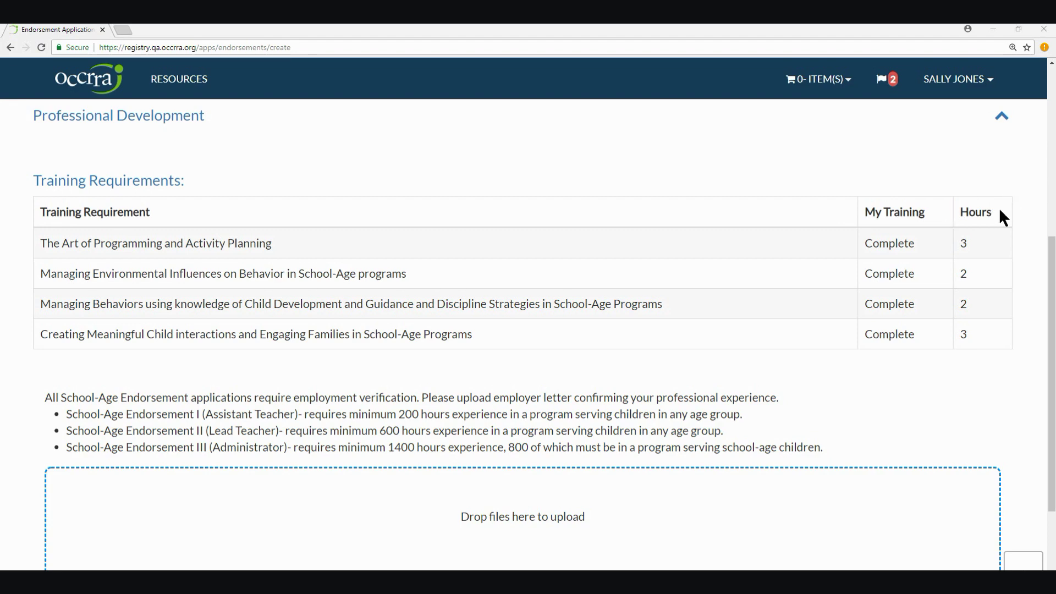
Upload the PDF file "Document for review" from Downloads as the employer letter confirming professional experience
scroll(1000, 210, down, 1)
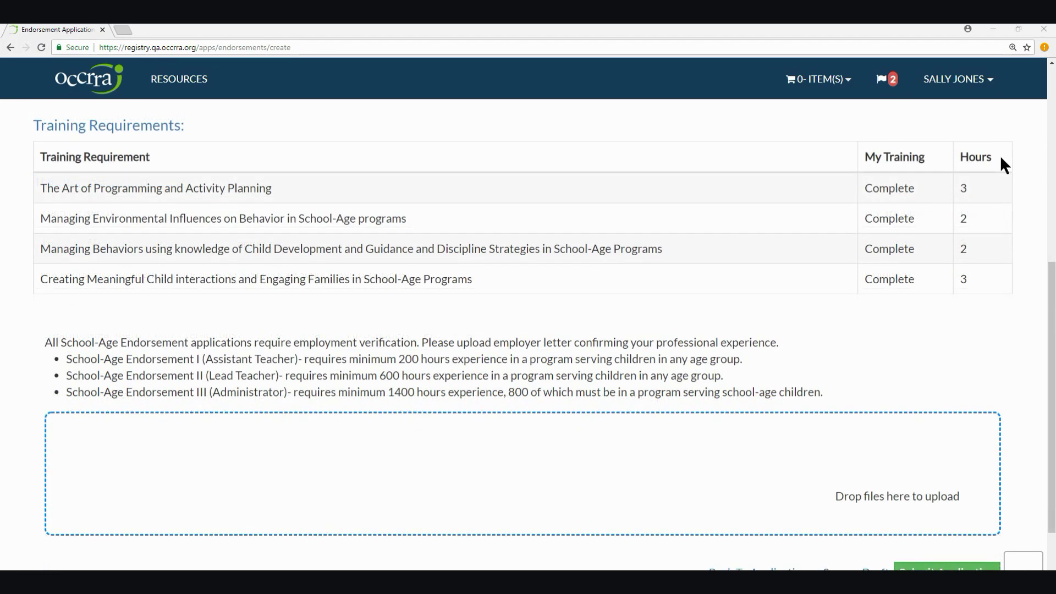
scroll(494, 430, down, 1)
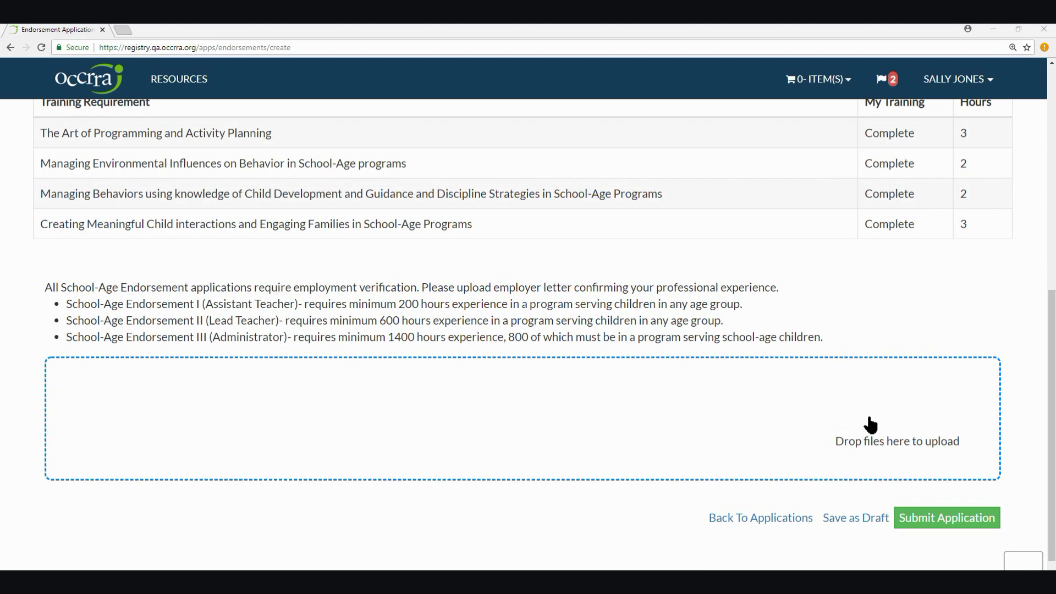
click(889, 445)
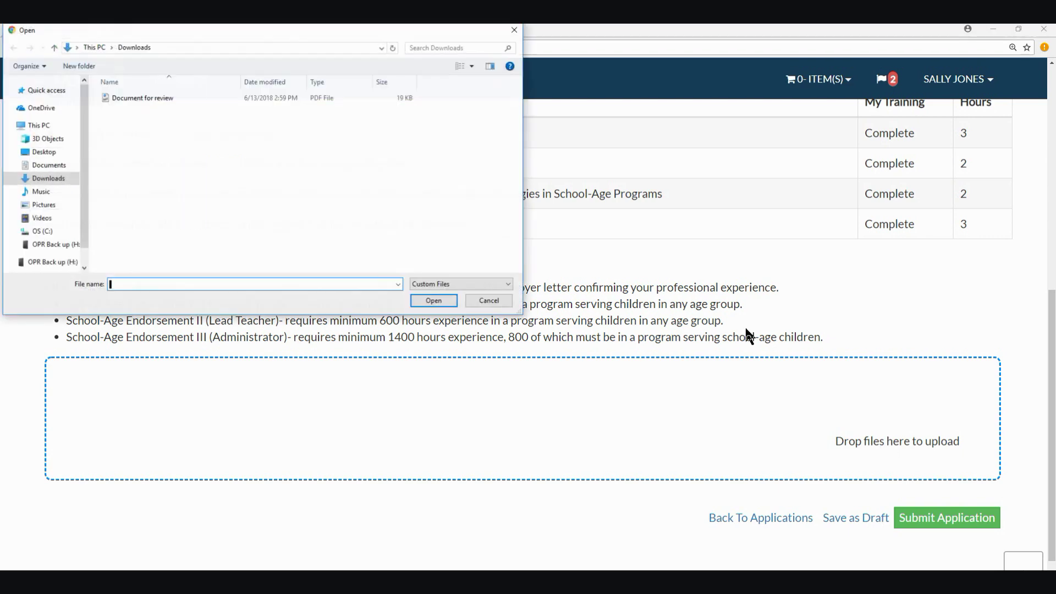
double_click(142, 98)
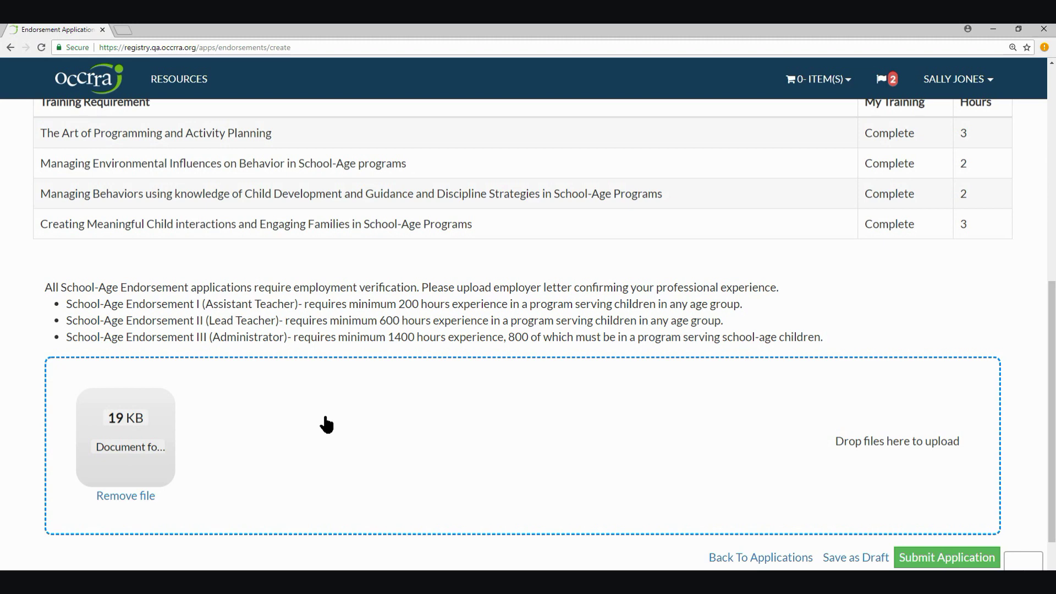
Submit the School-Age Endorsement I application, accept the confirmation dialogs, and check its current status
scroll(731, 387, down, 3)
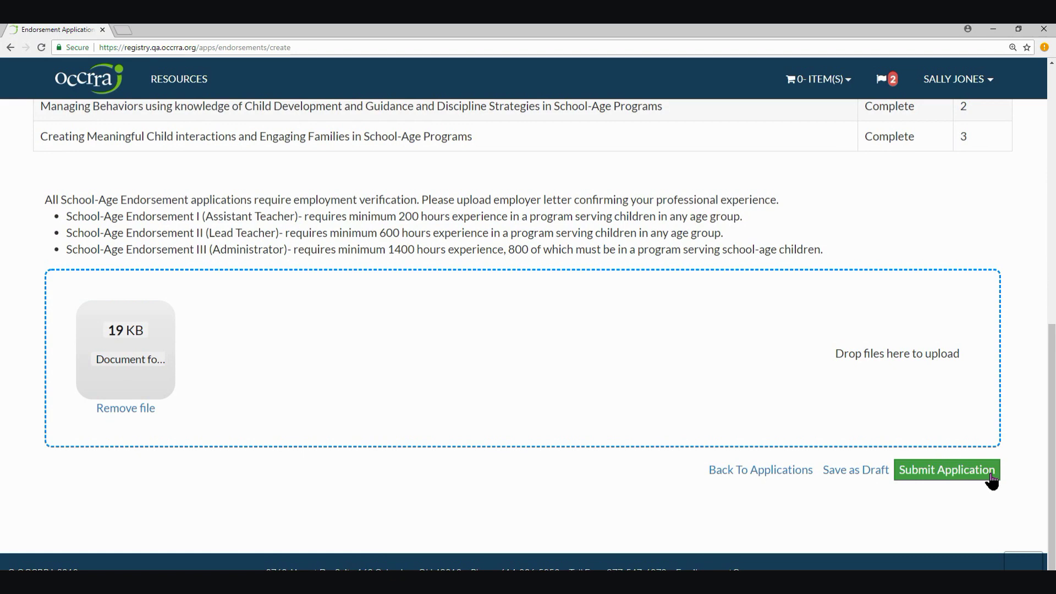
click(982, 480)
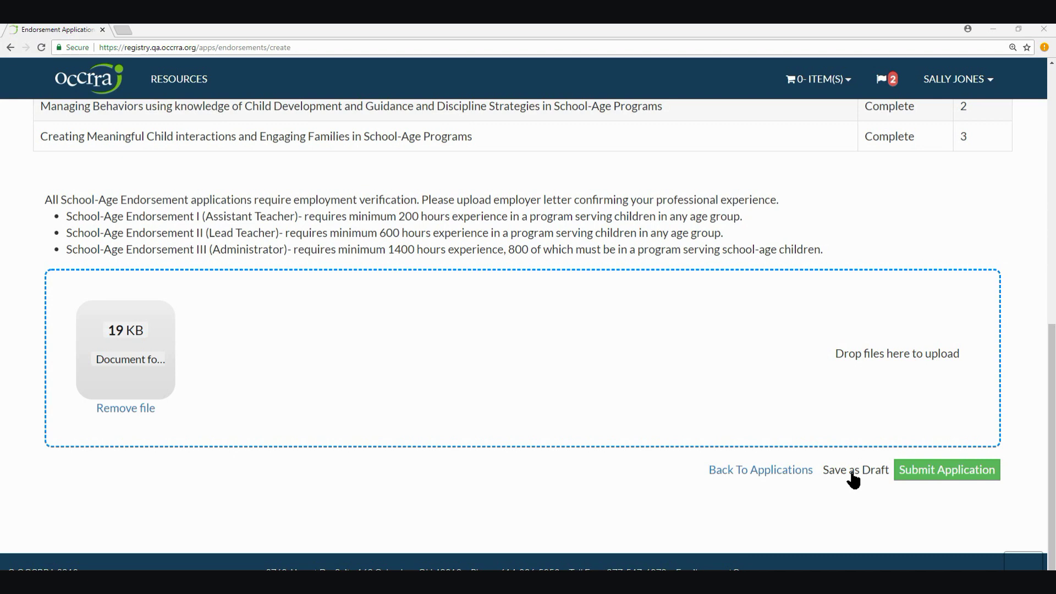
click(959, 478)
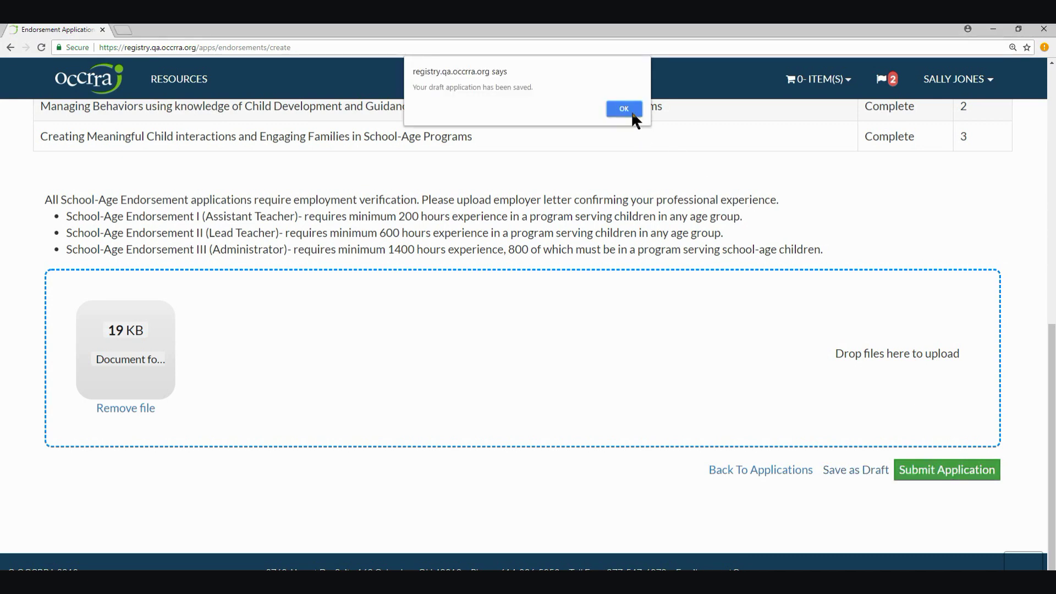
click(633, 113)
click(632, 116)
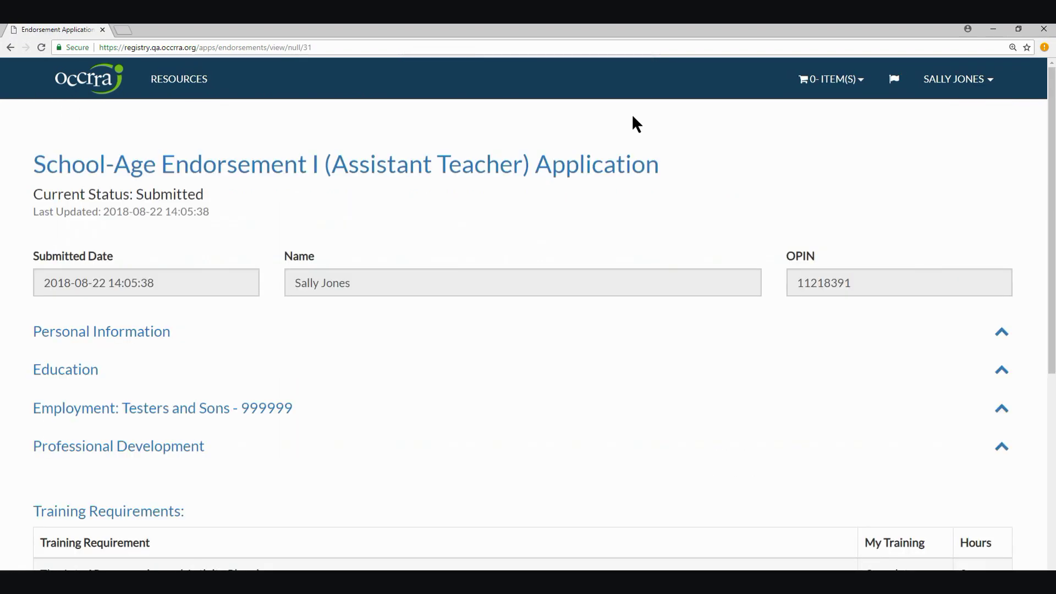
click(208, 190)
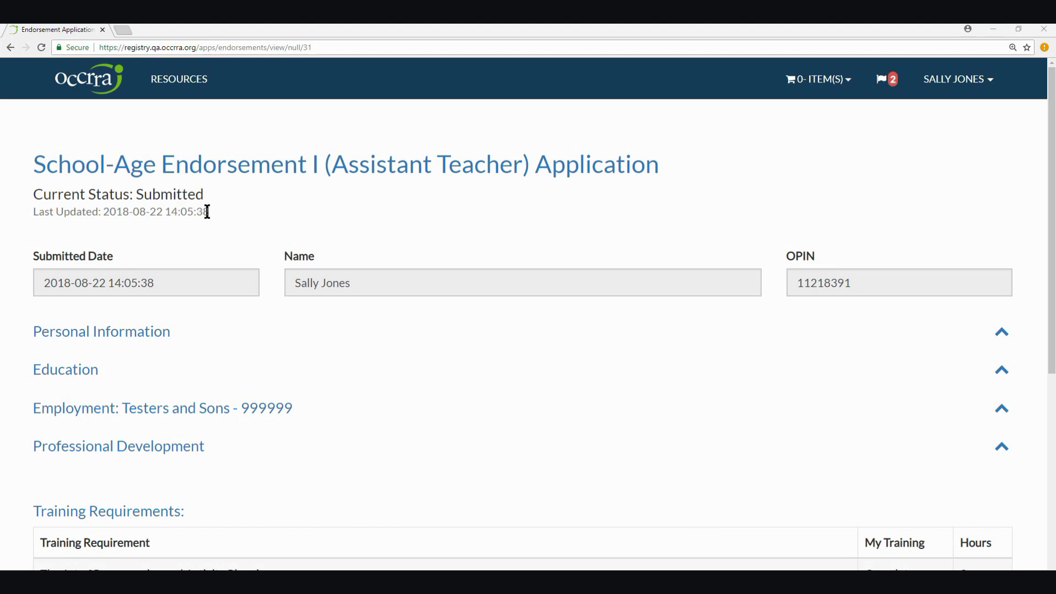
Review the submitted application's training requirements and attachments, and return to the applications list to check its approval status
scroll(611, 325, down, 7)
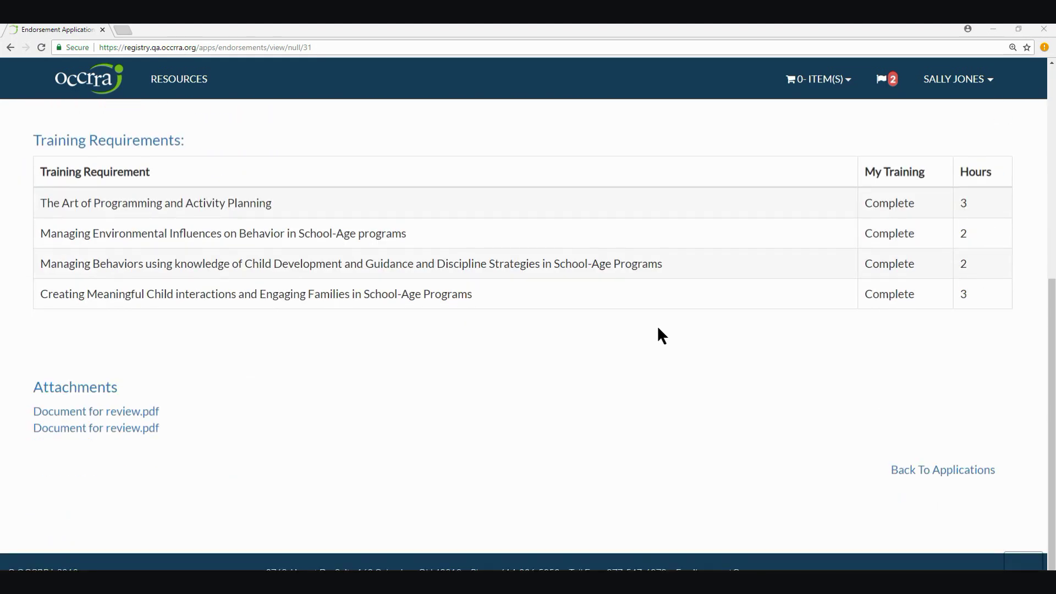
click(944, 472)
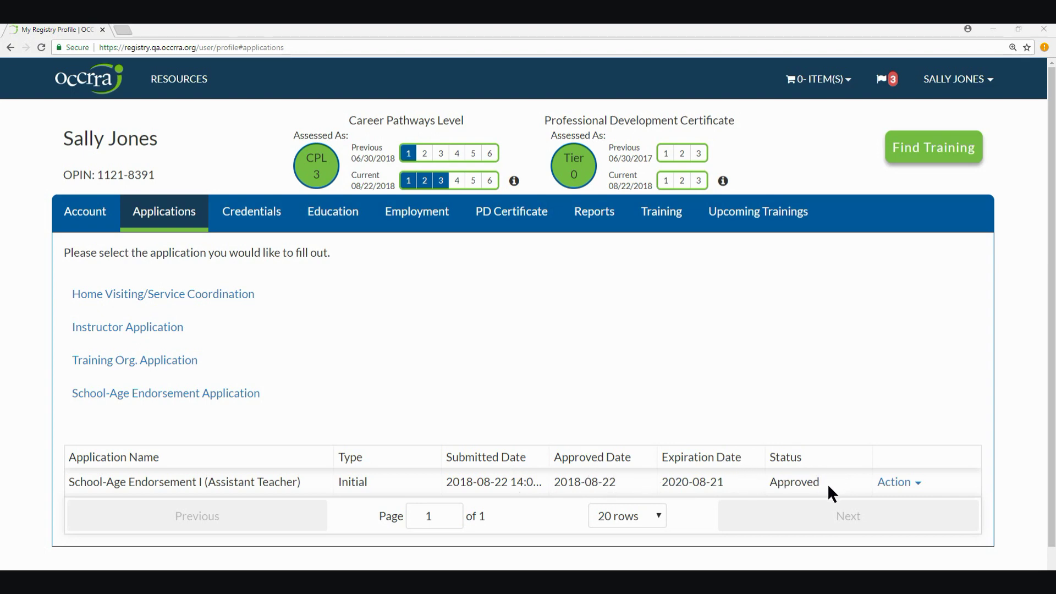
Open the printable certificate for the School-Age Endorsement I (Assistant Teacher) credential from the profile's credentials and view it in full
click(268, 214)
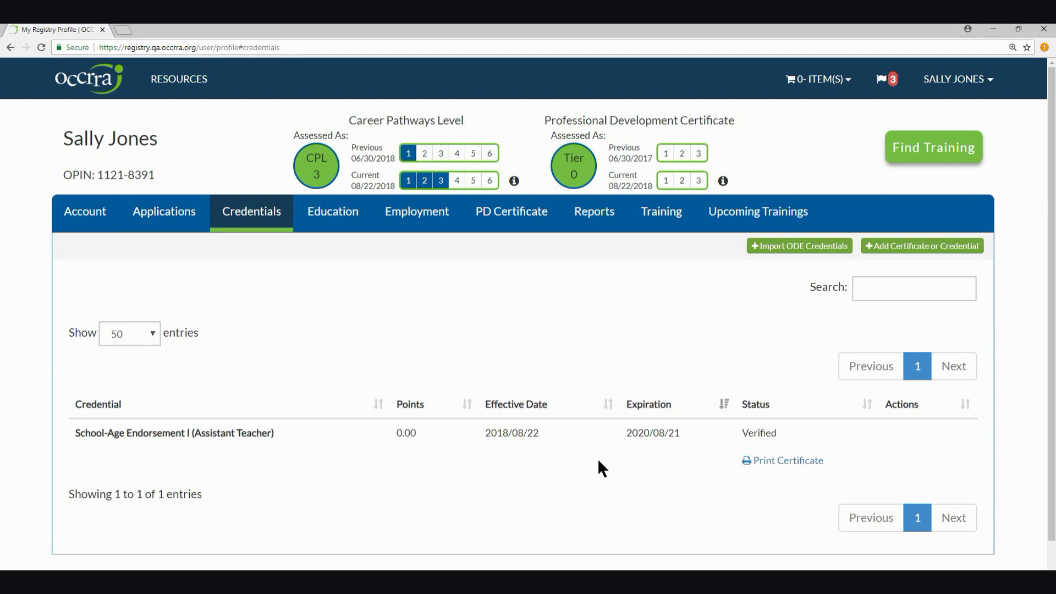
click(797, 460)
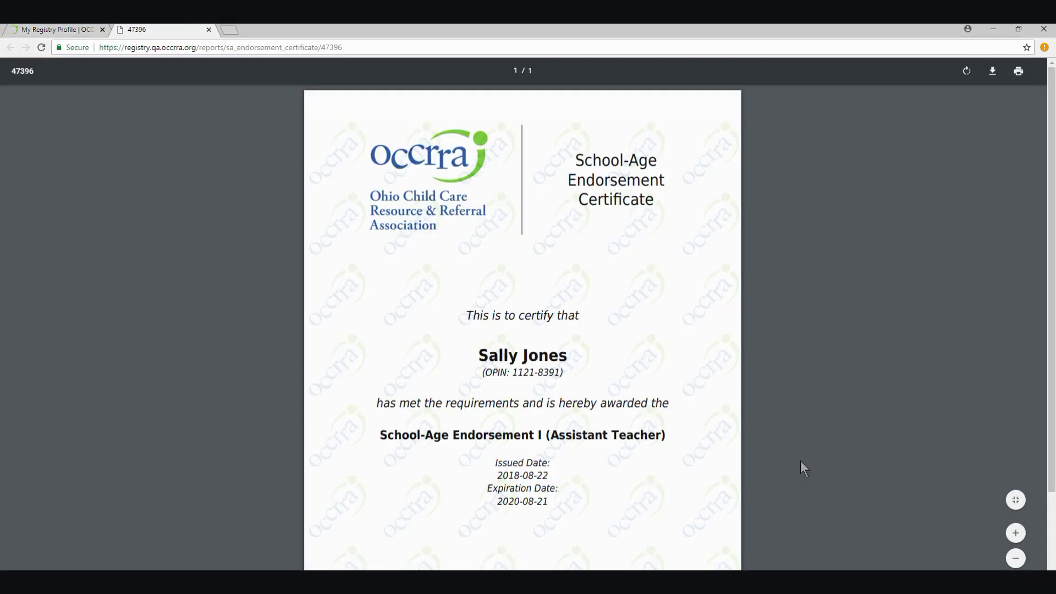
scroll(800, 461, down, 3)
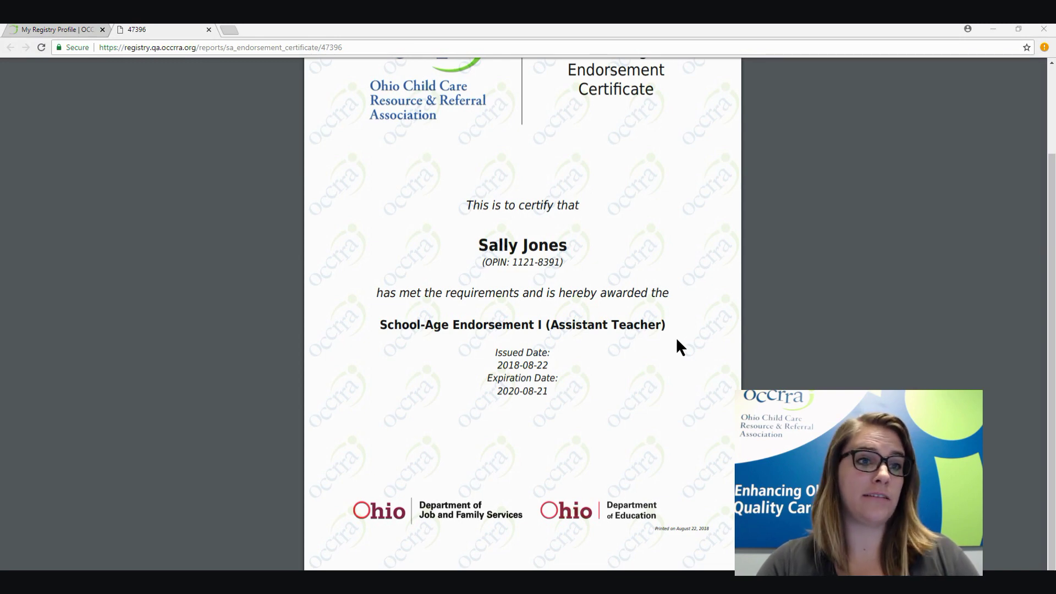
Open the OCCRRA resources page from the registry profile and show the School-Age Professional Endorsement documents under Credentials and Endorsements
click(61, 30)
click(174, 80)
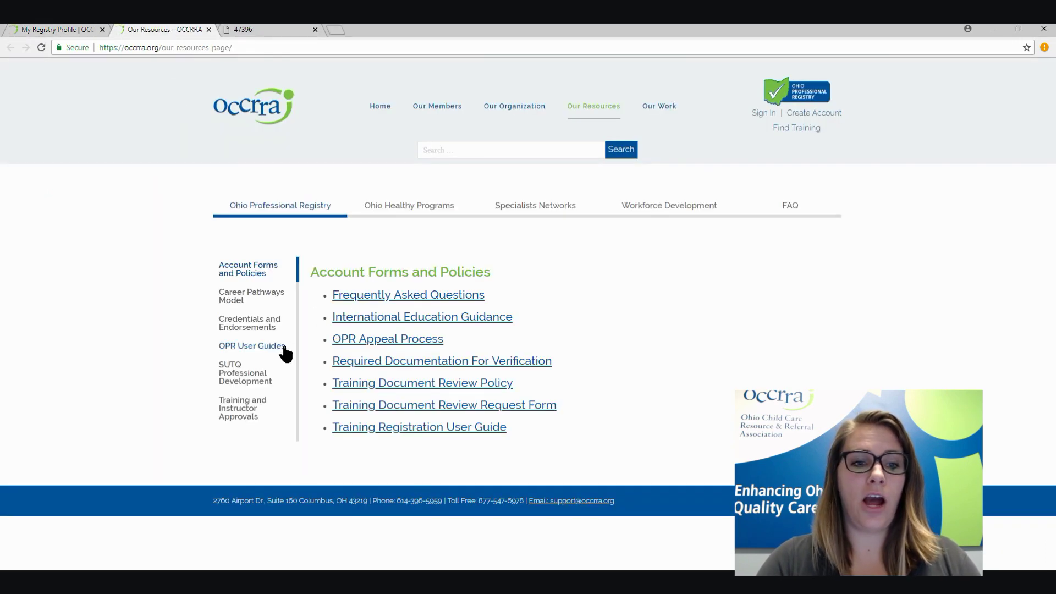
click(269, 323)
scroll(748, 335, down, 3)
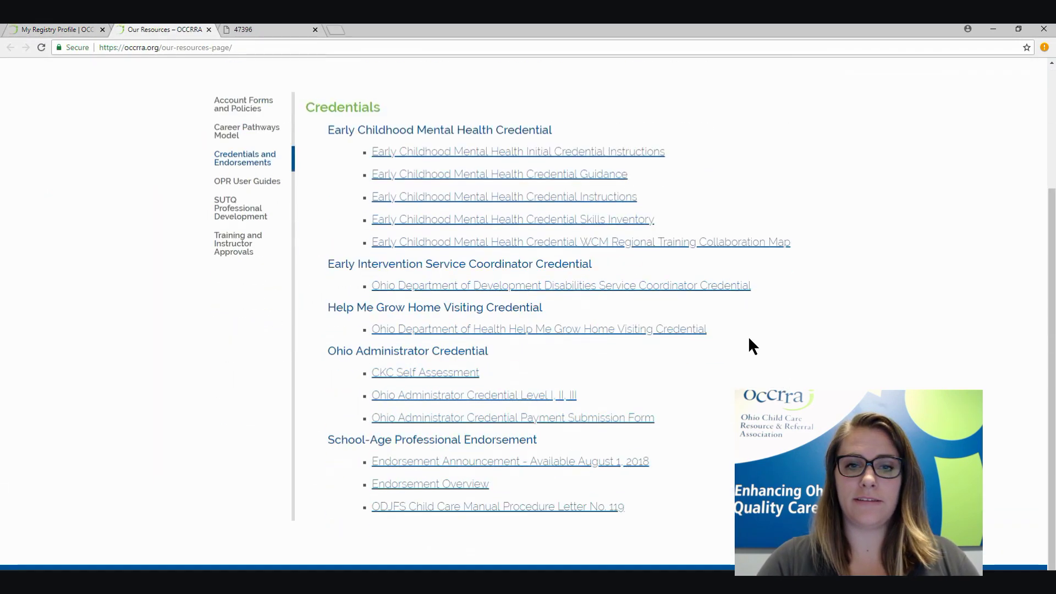